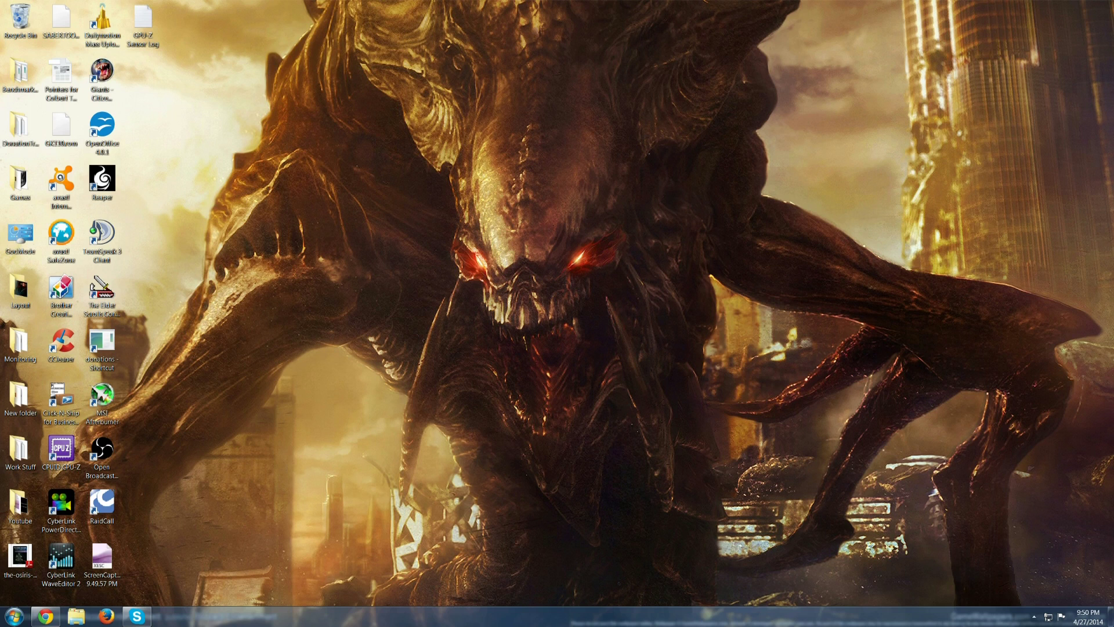
Step: Go to Control Panel > System and Security > Backup and Restore and start 'Create a system repair disc'
{"action": "left_click", "coordinate": [477, 315]}
{"action": "left_click", "coordinate": [14, 618]}
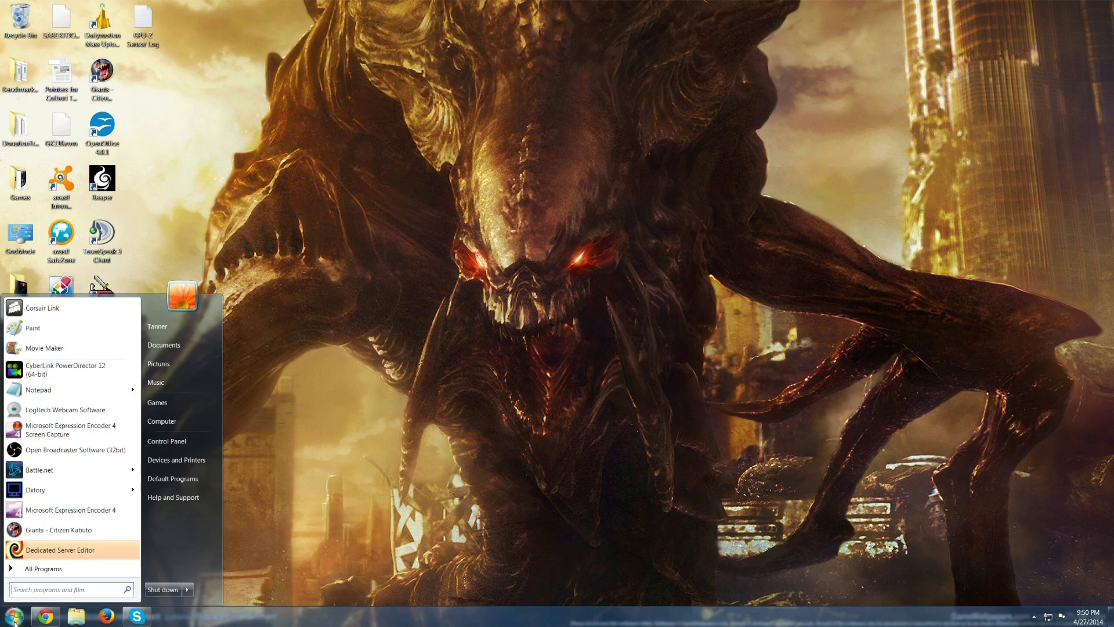
{"action": "left_click", "coordinate": [193, 438]}
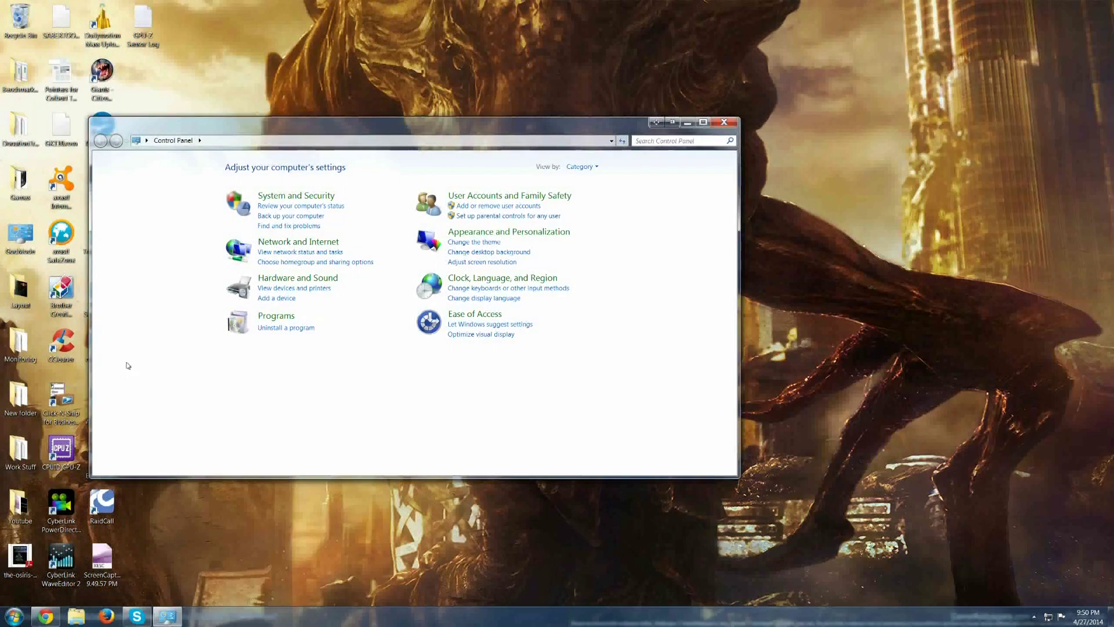
{"action": "left_click", "coordinate": [361, 183]}
{"action": "left_click", "coordinate": [296, 195]}
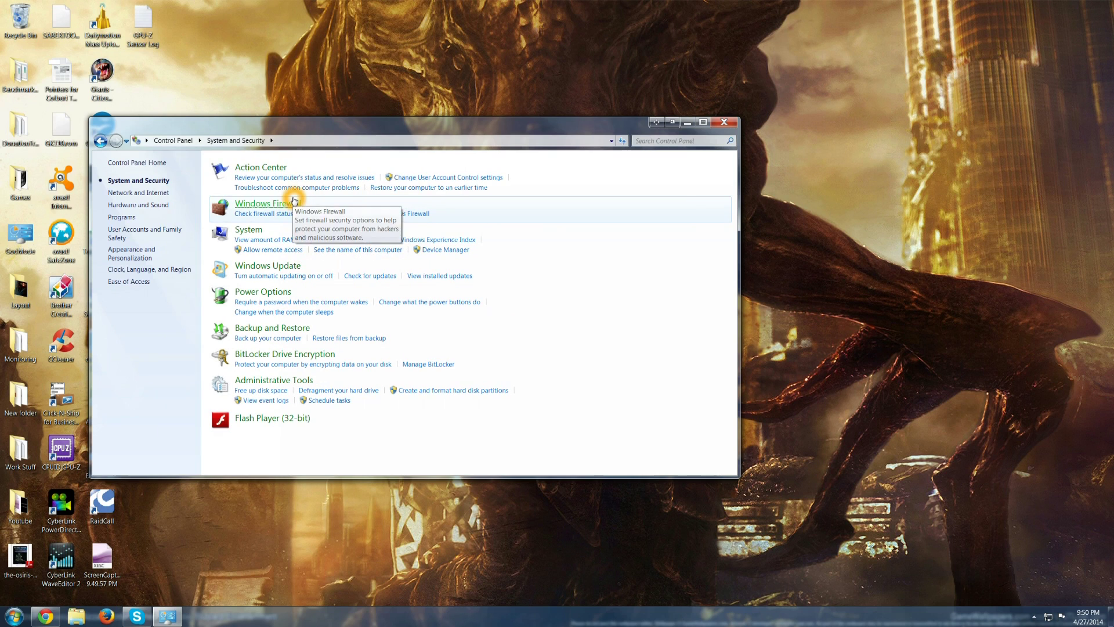
{"action": "left_click", "coordinate": [290, 328]}
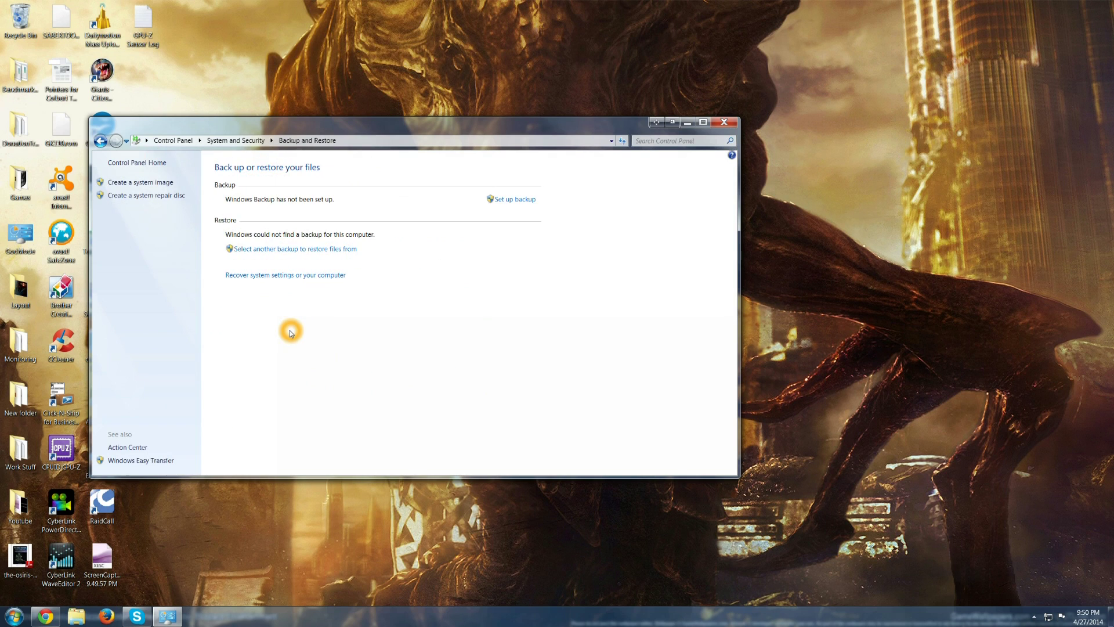
{"action": "left_click", "coordinate": [152, 197]}
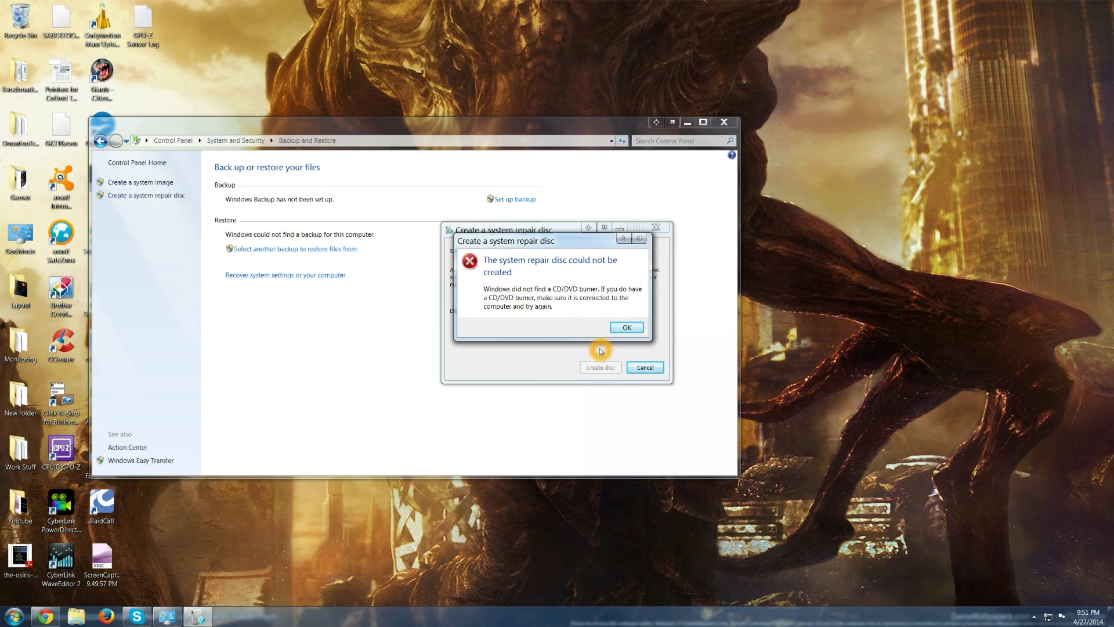
Step: Dismiss the no-burner error, cancel the driveless repair disc dialog, and close Control Panel
{"action": "left_click", "coordinate": [625, 327]}
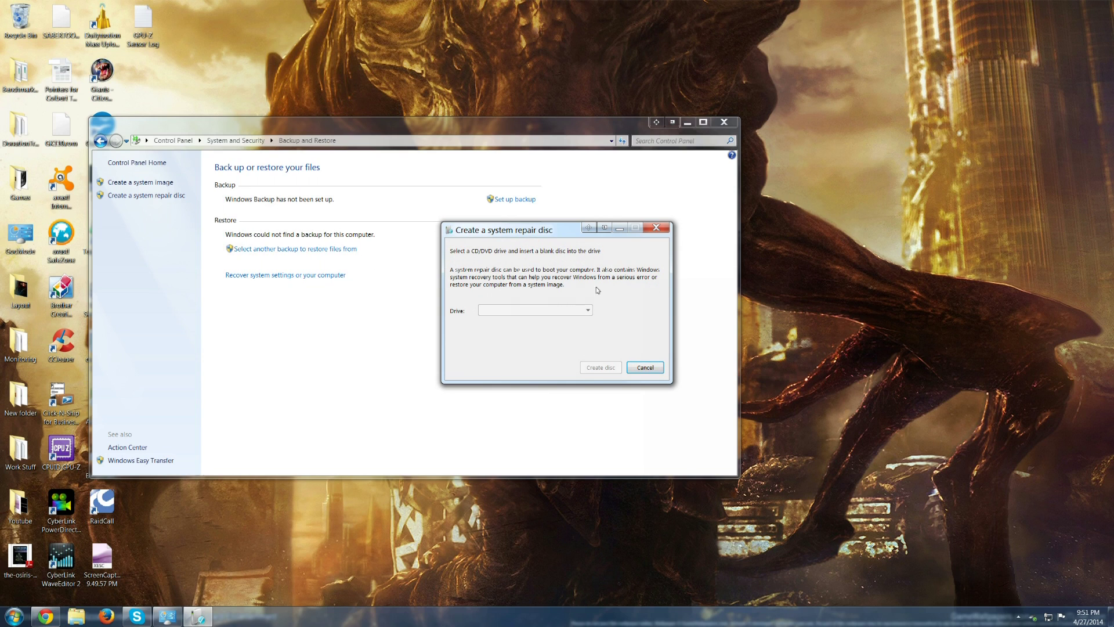
{"action": "left_click", "coordinate": [564, 319]}
{"action": "left_click", "coordinate": [580, 306]}
{"action": "left_click", "coordinate": [645, 367]}
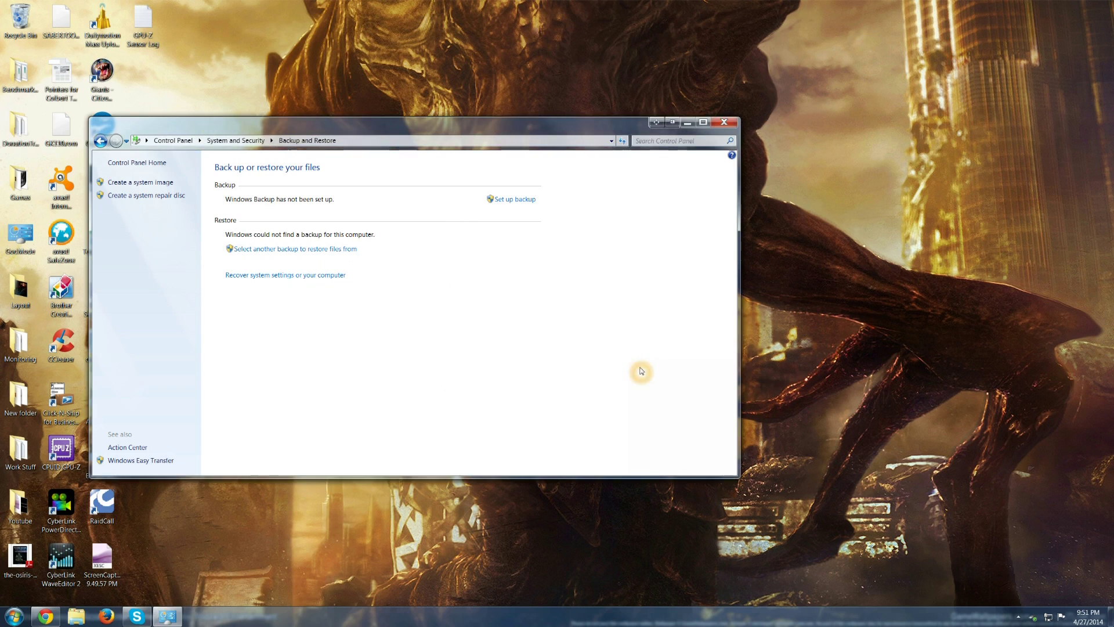
{"action": "left_click", "coordinate": [725, 122]}
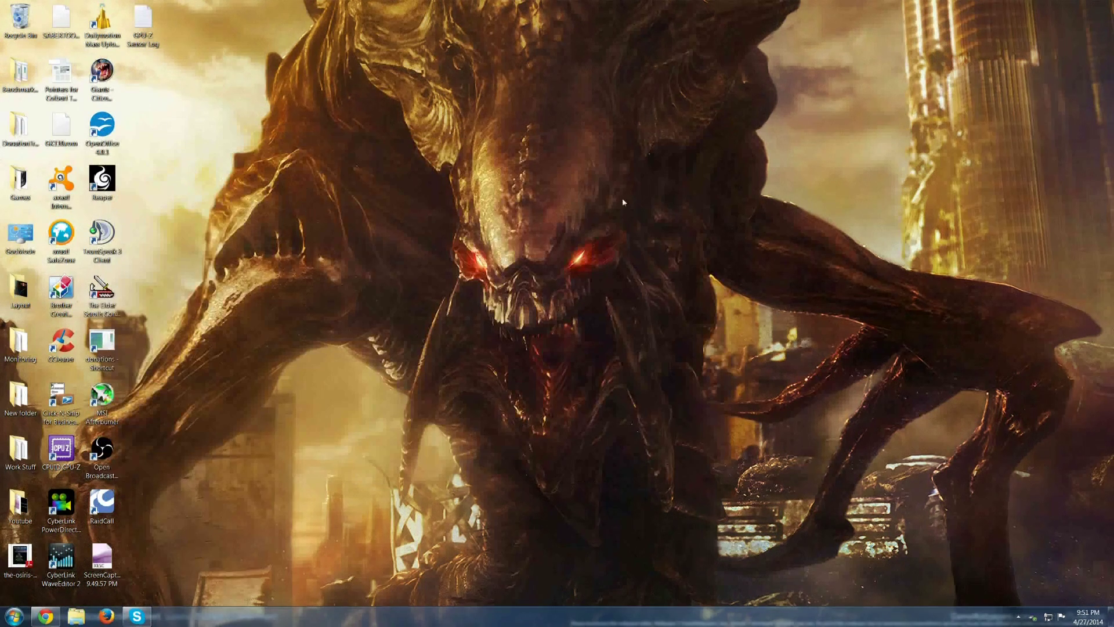
{"action": "left_click", "coordinate": [735, 313]}
Step: Show the install screenshot in Chrome, then open howtowin7install-b.jpg maximized instead
{"action": "left_click", "coordinate": [44, 617]}
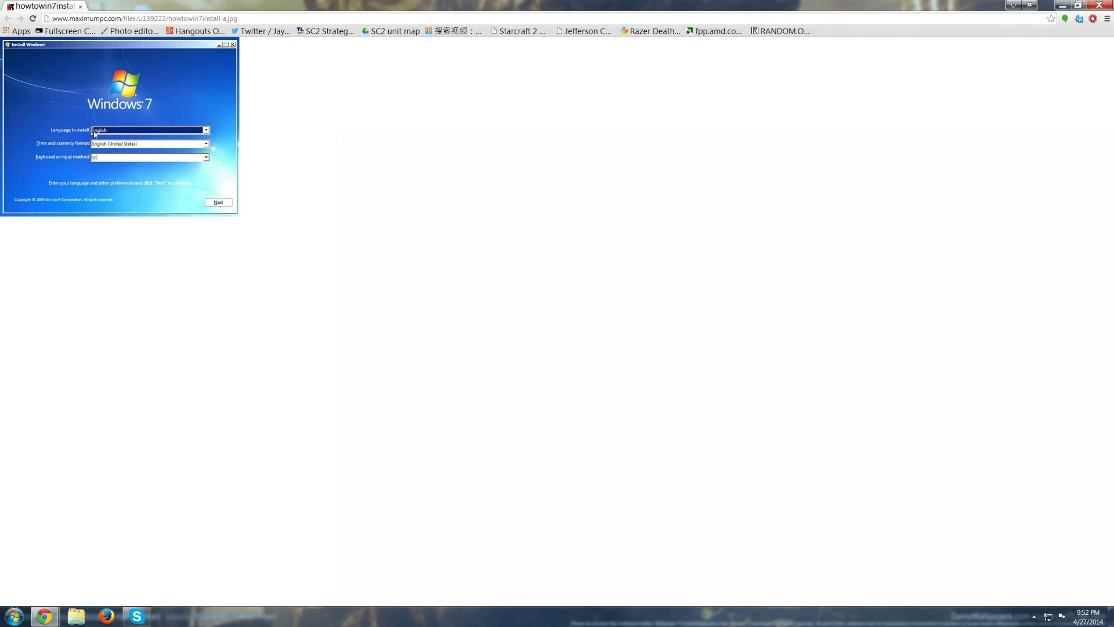
{"action": "left_click", "coordinate": [6, 47]}
{"action": "left_click", "coordinate": [212, 210]}
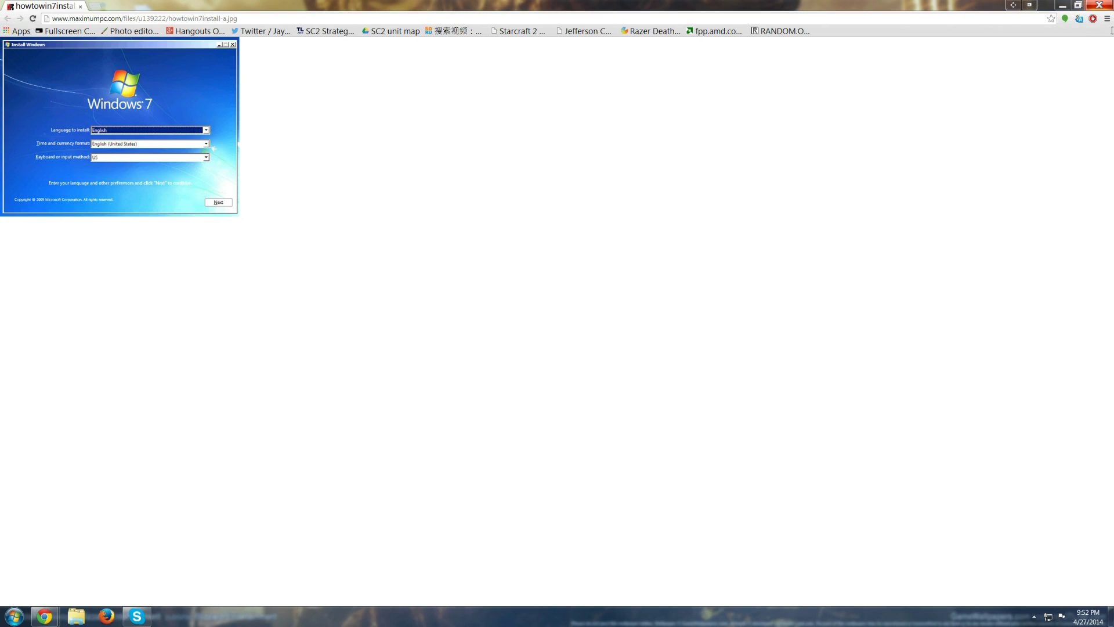
{"action": "left_click_drag", "start_coordinate": [488, 74], "coordinate": [261, 4]}
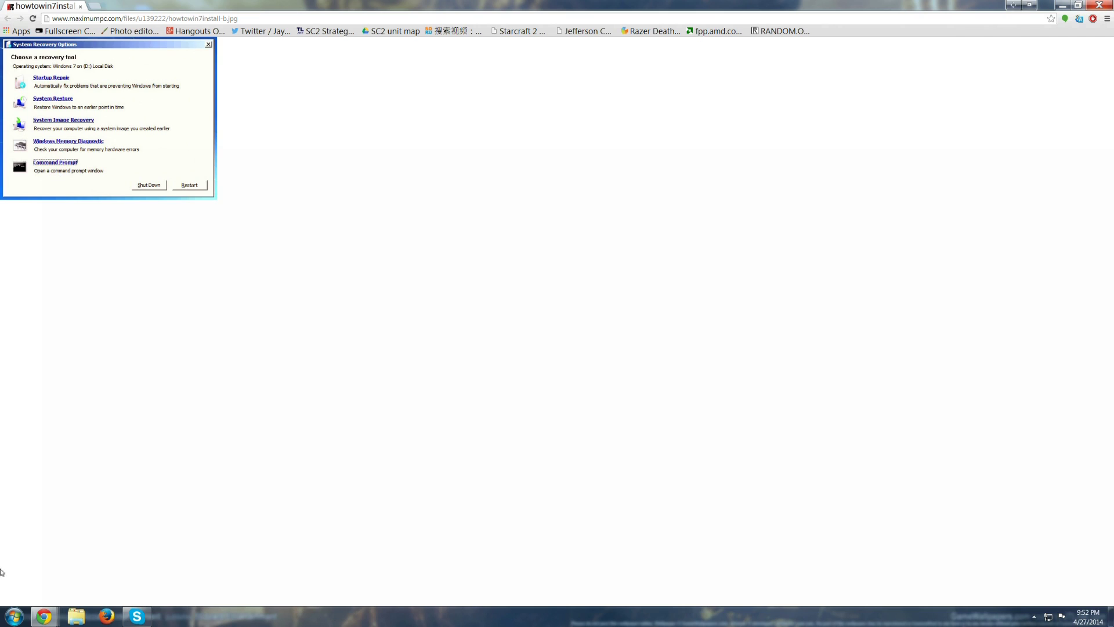
{"action": "key", "text": "alt+Tab"}
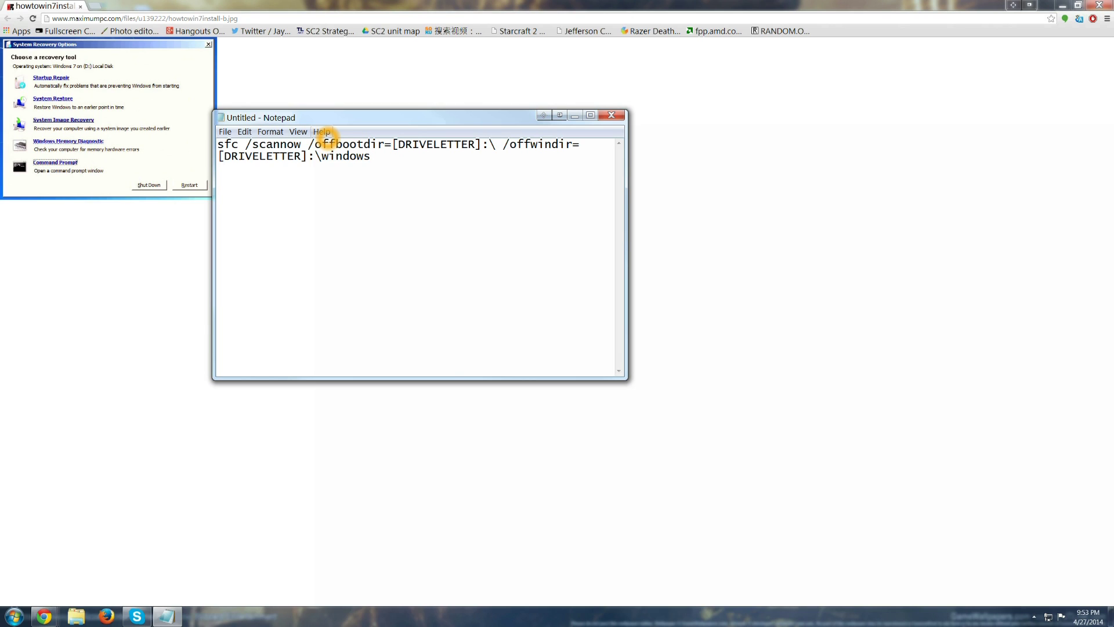
{"action": "type", "text": "sfc "}
{"action": "type", "text": "/"}
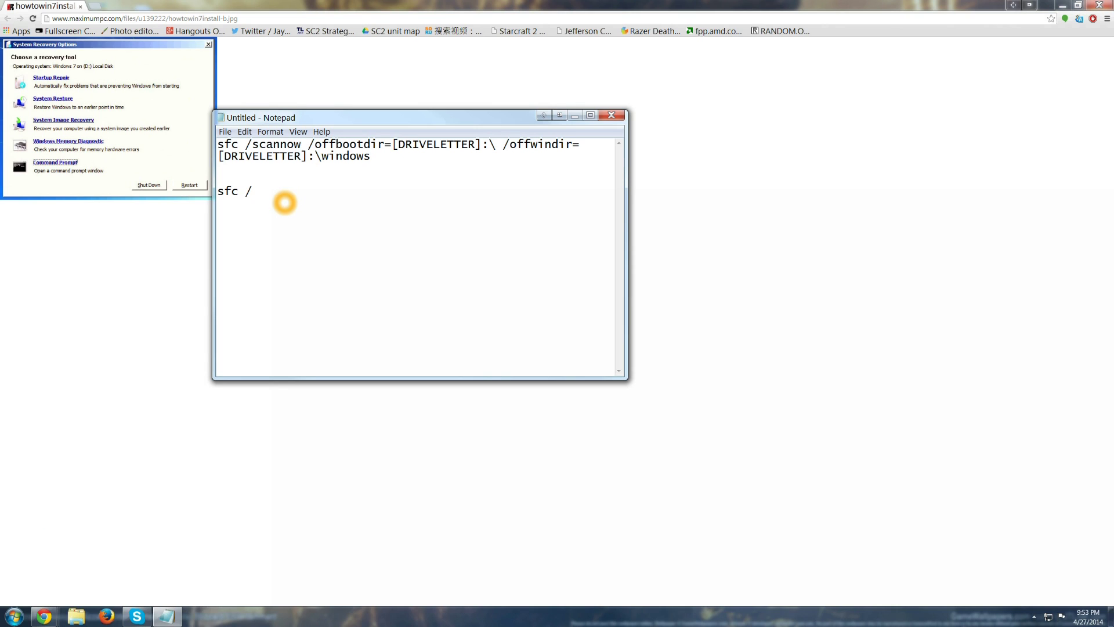
{"action": "type", "text": "scannow "}
{"action": "type", "text": "/"}
{"action": "type", "text": "offbo"}
{"action": "type", "text": "otdir"}
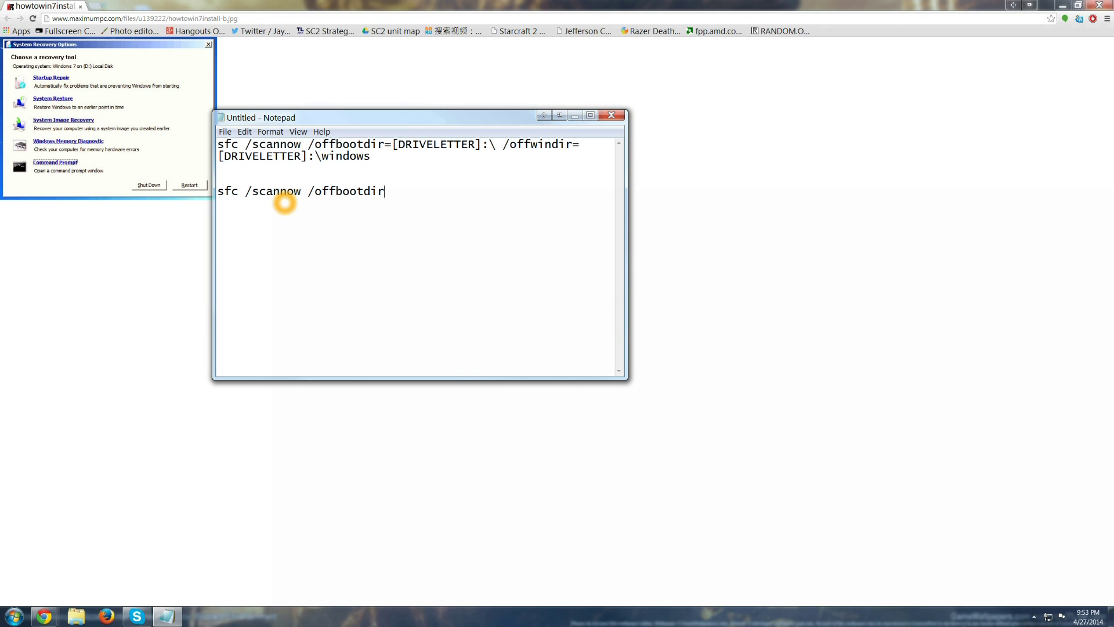
{"action": "type", "text": "="}
{"action": "type", "text": "D"}
{"action": "type", "text": ":"}
{"action": "type", "text": "\\ "}
{"action": "type", "text": "/"}
{"action": "type", "text": "offwind"}
{"action": "type", "text": "i"}
{"action": "type", "text": "r"}
{"action": "type", "text": "="}
{"action": "type", "text": ":/"}
Step: Fix the typo after /offwindir= so the line ends '/offbootdir=D:\ /offwindir=D:\windows'
{"action": "key", "text": "BackSpace"}
{"action": "type", "text": "\\"}
{"action": "type", "text": "windows"}
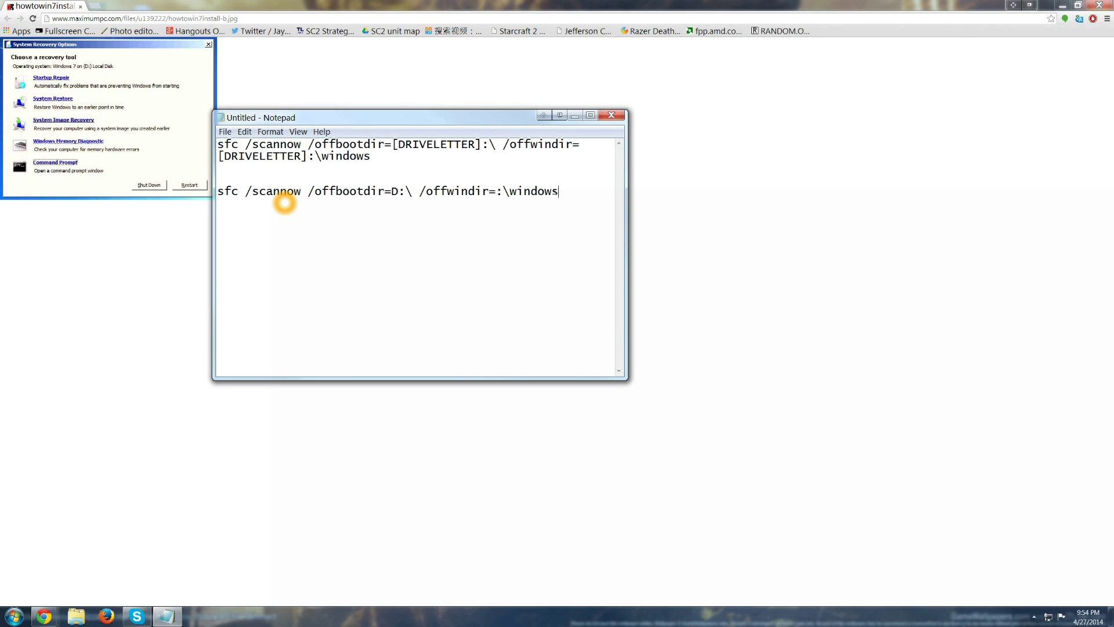
{"action": "type", "text": "D"}
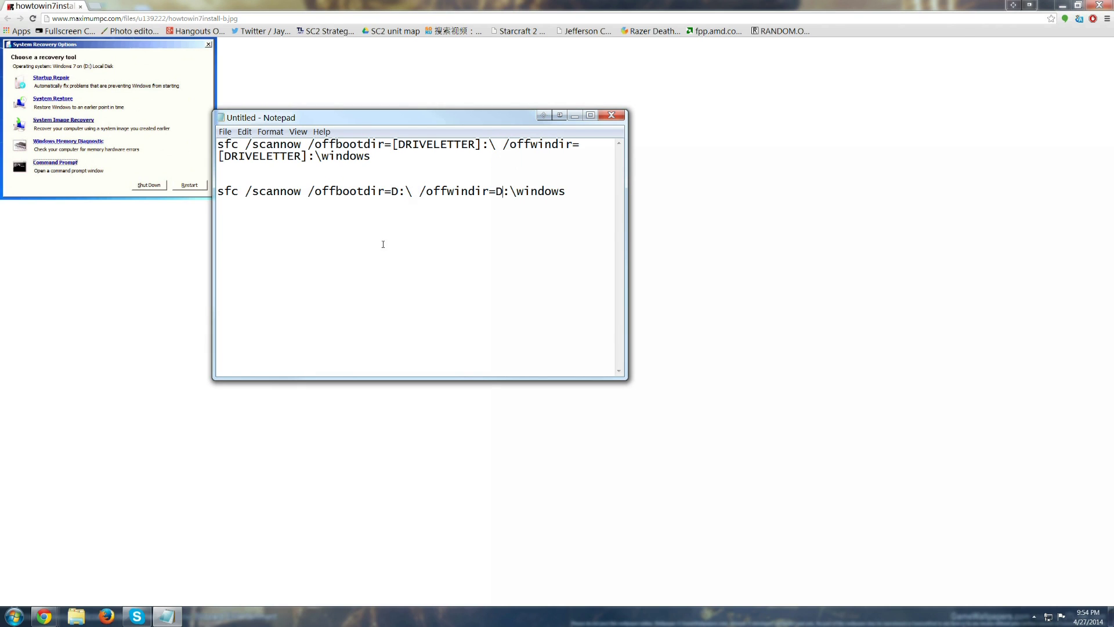
{"action": "left_click", "coordinate": [566, 194]}
Step: Select the whole 'sfc /scannow /offbootdir=D:\ /offwindir=D:\windows' line
{"action": "left_click", "coordinate": [714, 260]}
{"action": "left_click_drag", "start_coordinate": [568, 191], "coordinate": [218, 194]}
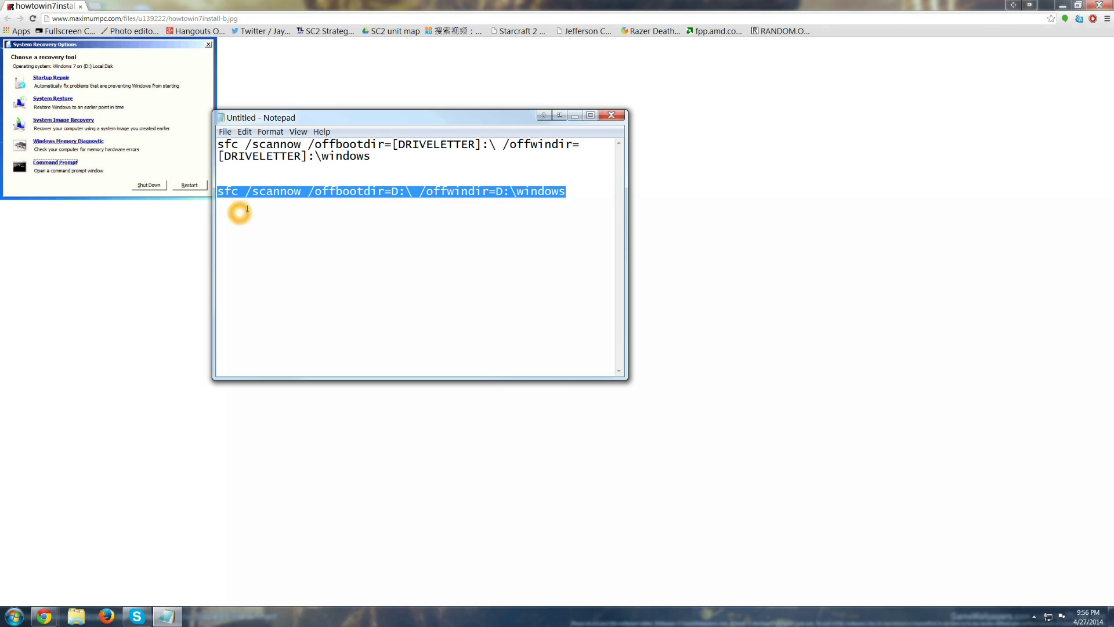